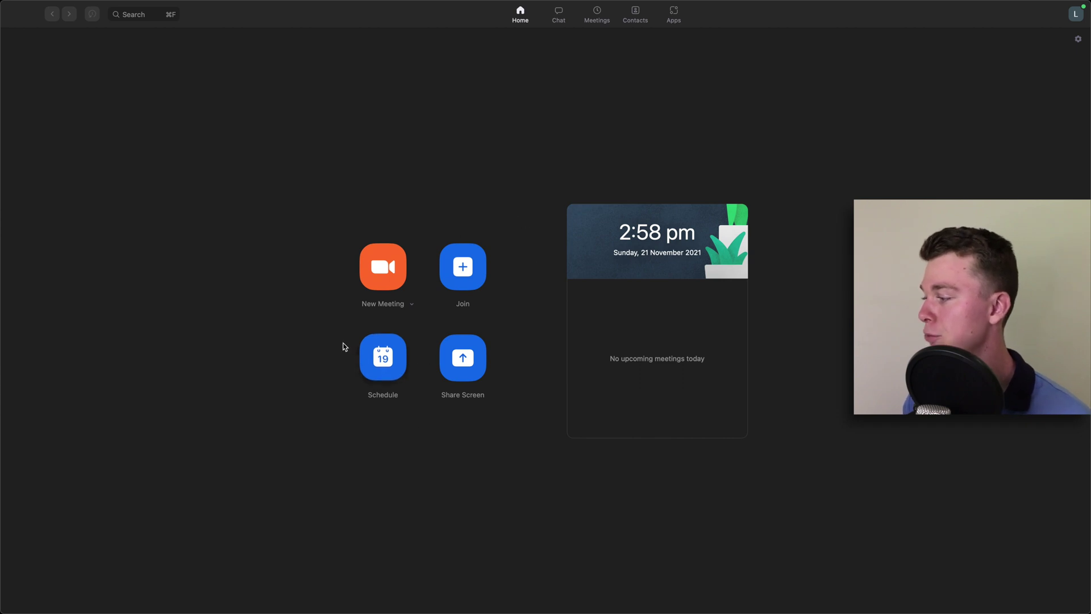
Step: Schedule a new meeting titled 'Test Zoom Webinar' and begin entering its start date
click(396, 367)
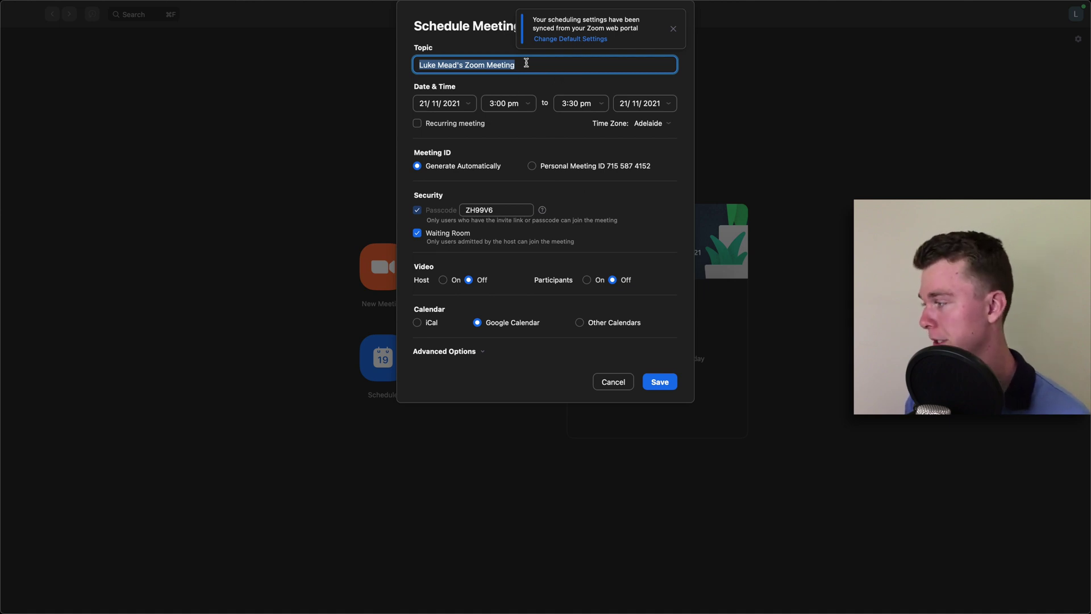
text(Test Zoom Webinar)
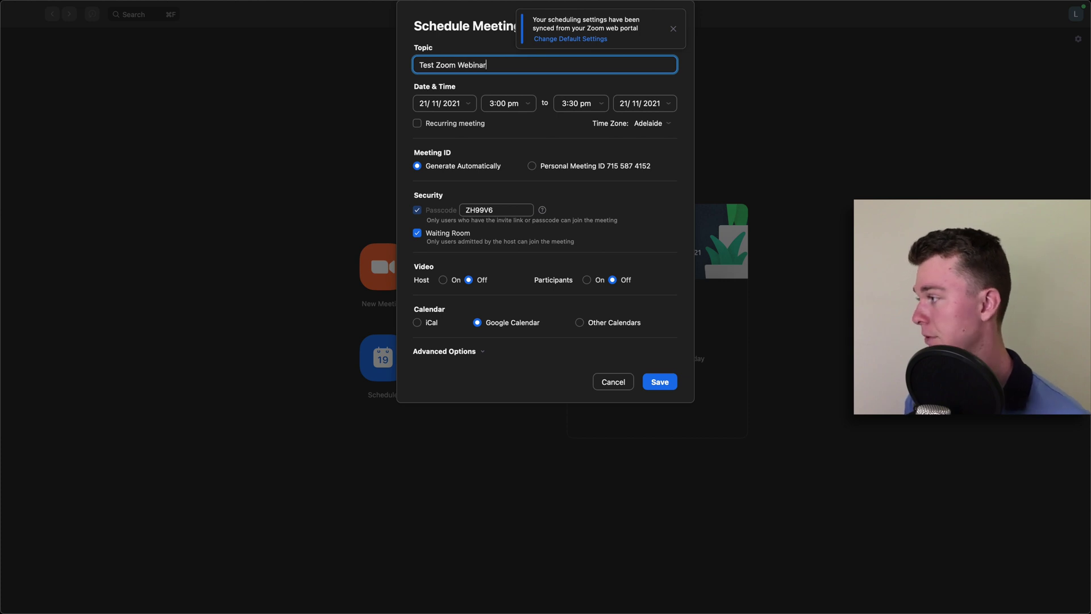
click(458, 104)
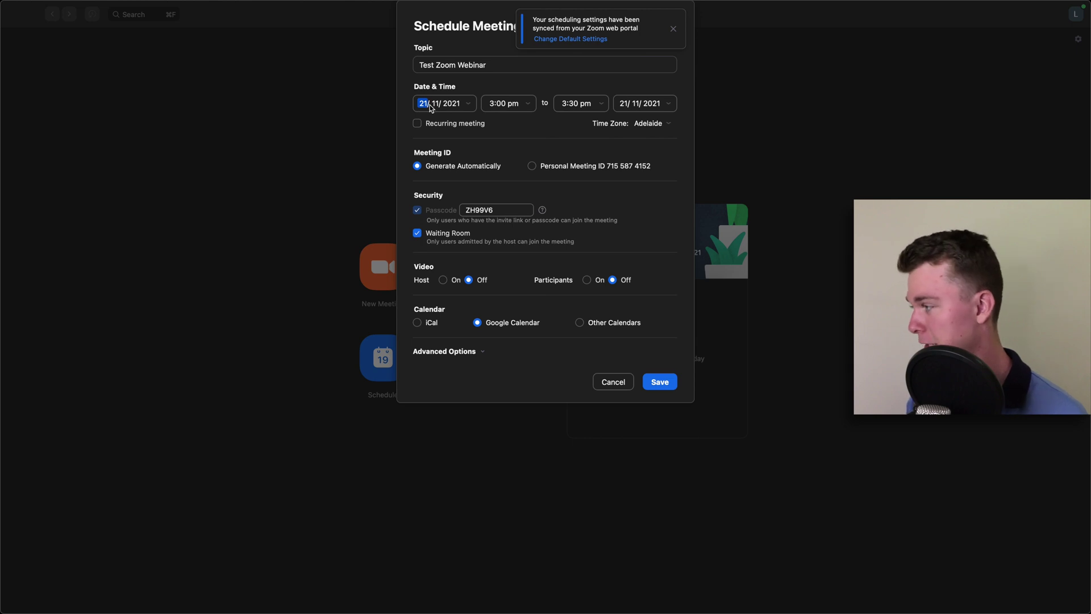
text(121)
text(12)
Step: Set the meeting's start date to 01/12/2021 with a 3:00 pm start
click(423, 104)
text(1)
click(448, 104)
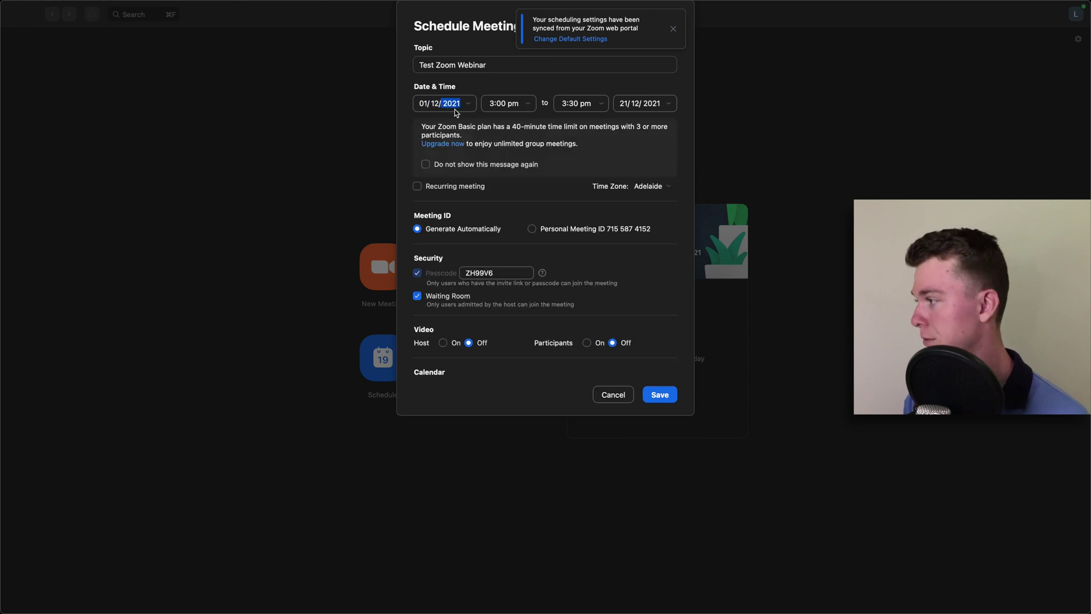
click(501, 104)
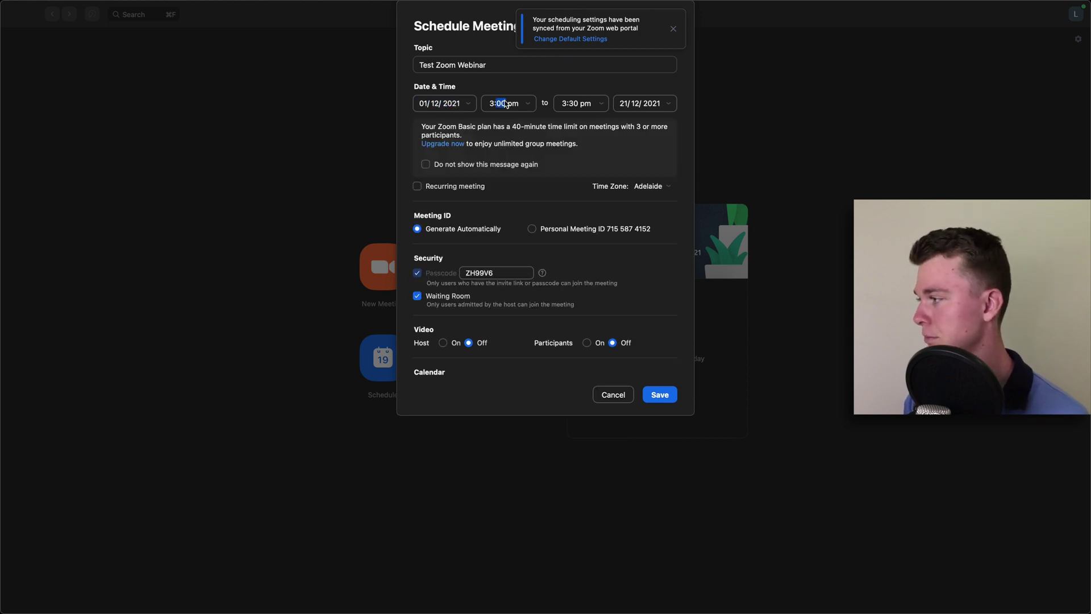
Step: Change the end time to 4:00 pm and dismiss the settings-synced notice
click(565, 104)
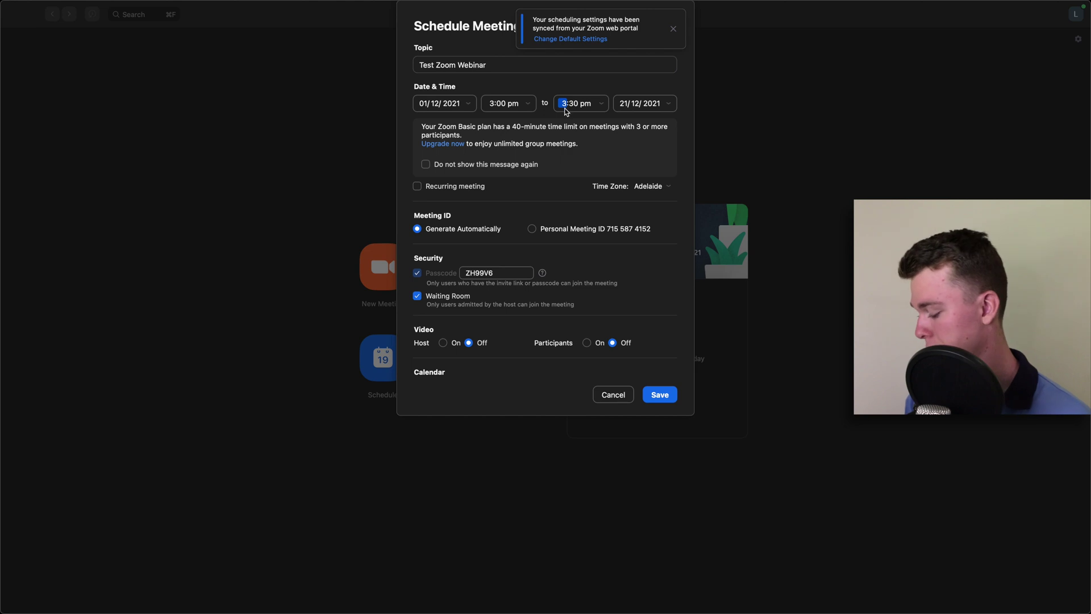
click(574, 106)
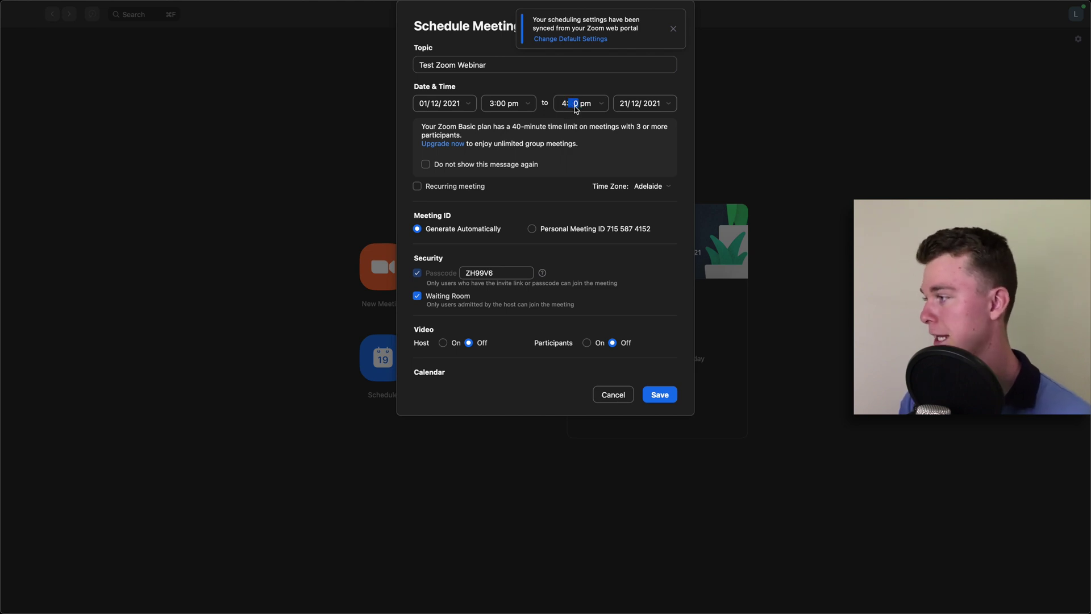
text(0)
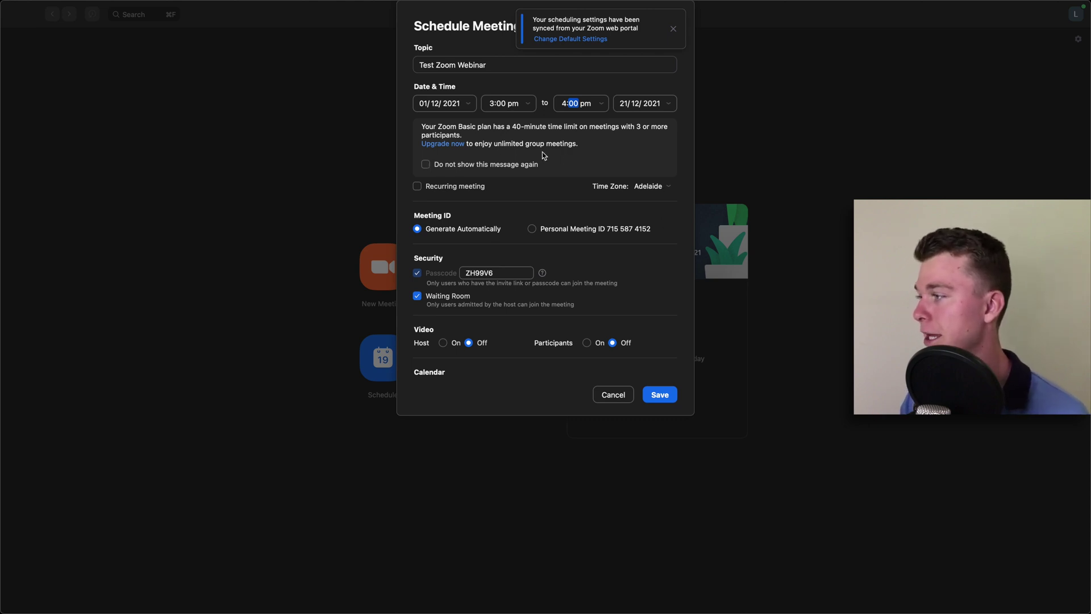
click(673, 29)
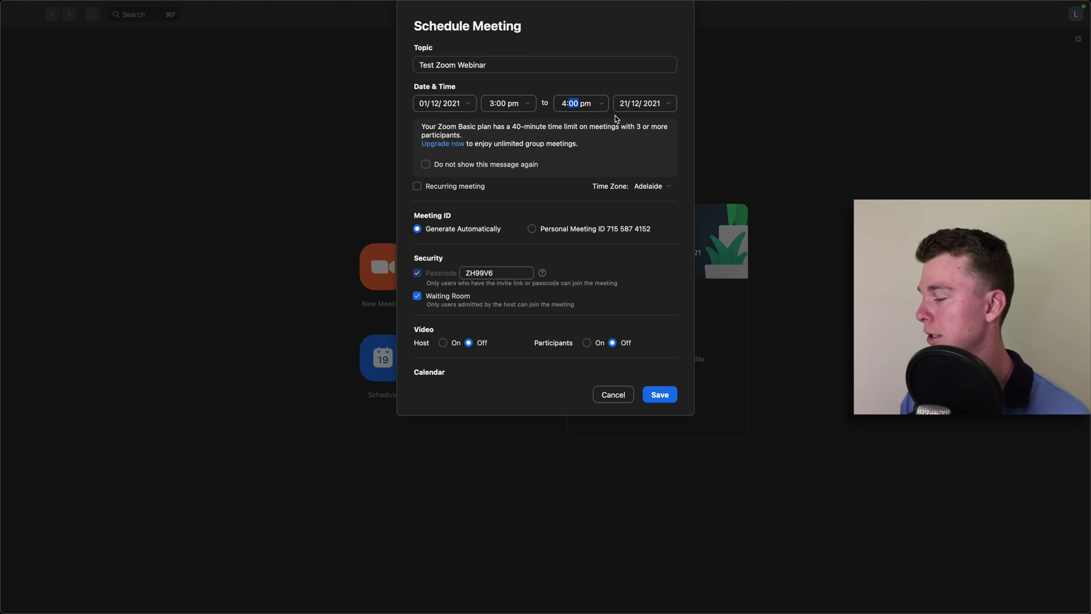
Step: Replace the generated passcode with a custom passcode and turn on host video
scroll(557, 220, down, 2)
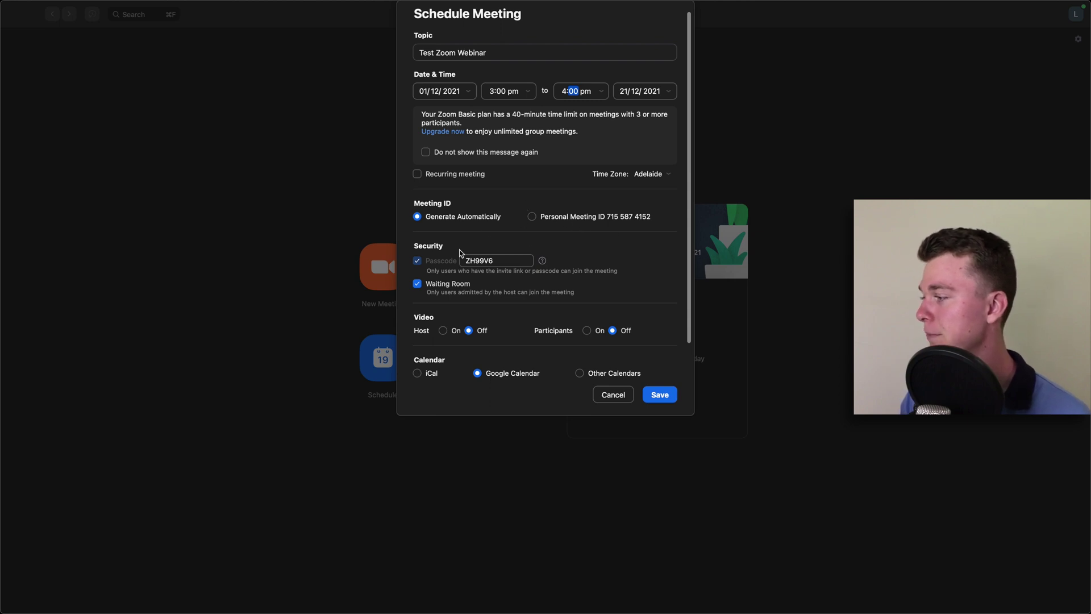
click(500, 260)
drag(499, 260, 473, 251)
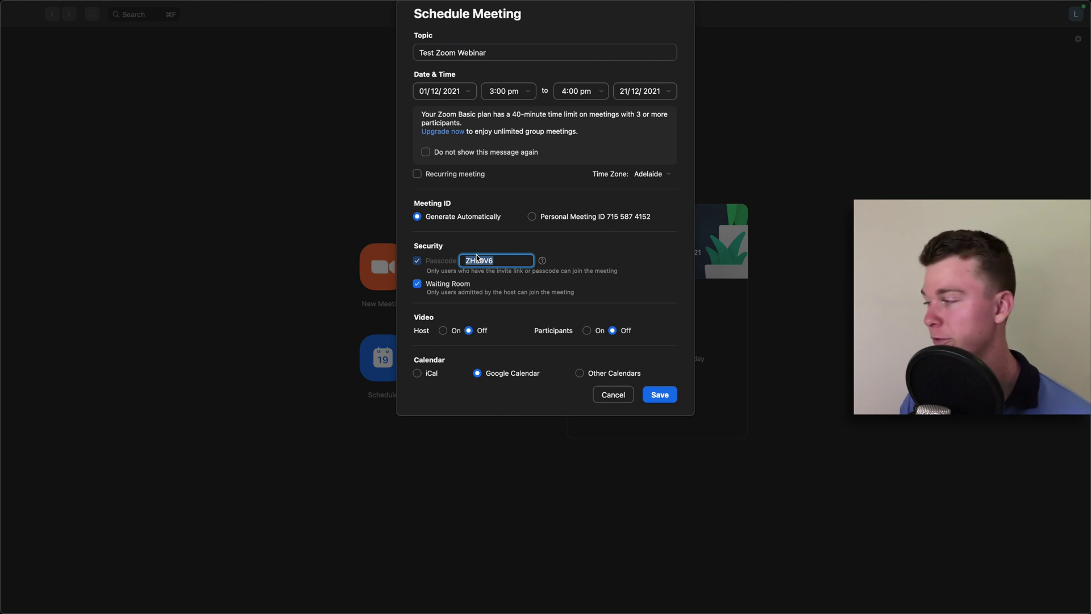
text(test)
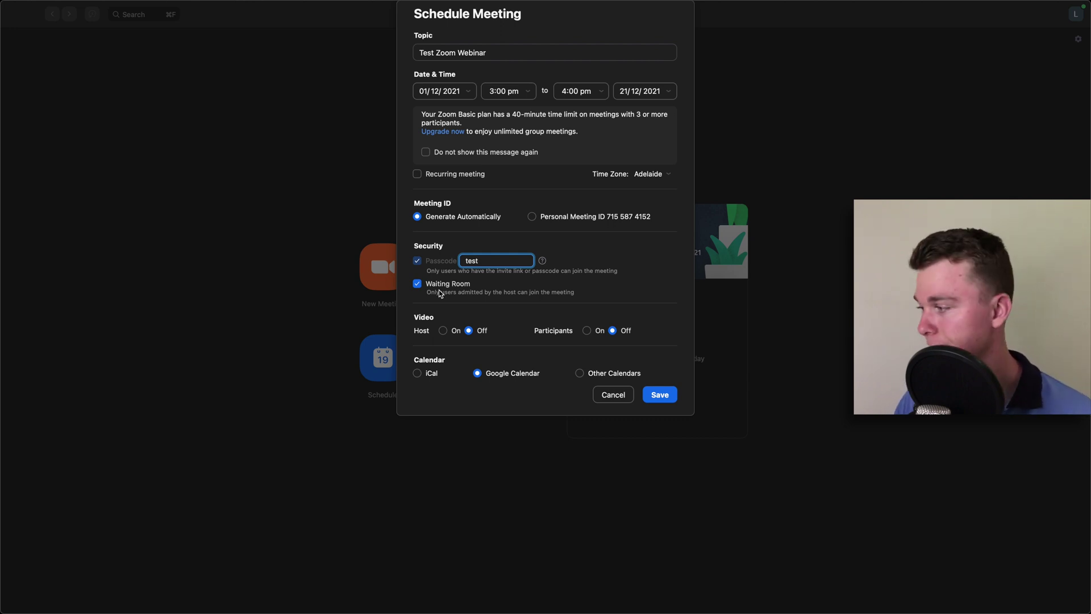
click(442, 330)
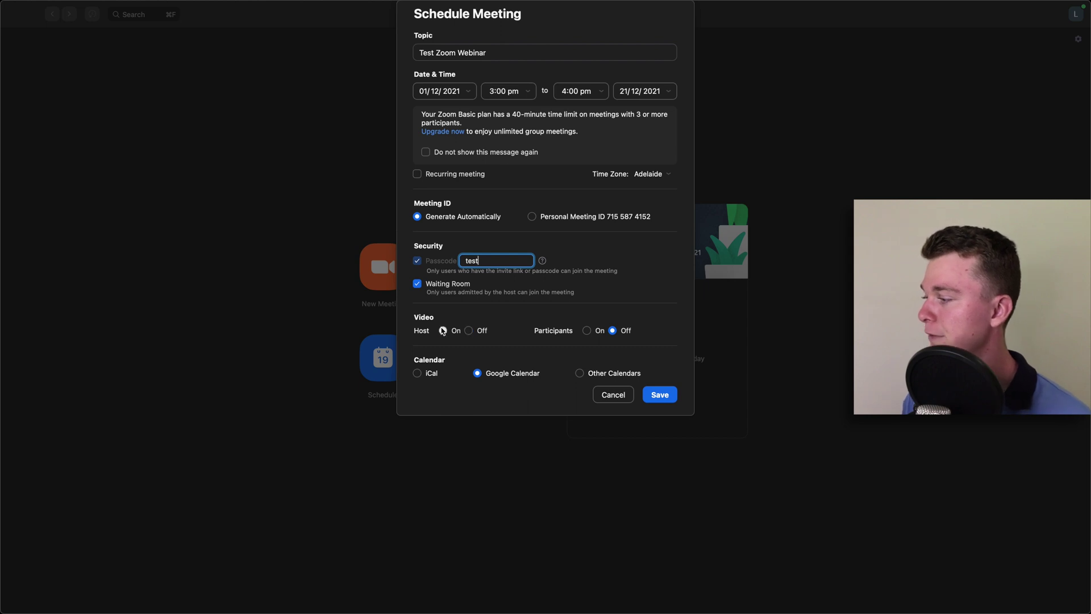
Step: Turn on participant video, choose Google Calendar as the calendar, and save the meeting
click(589, 330)
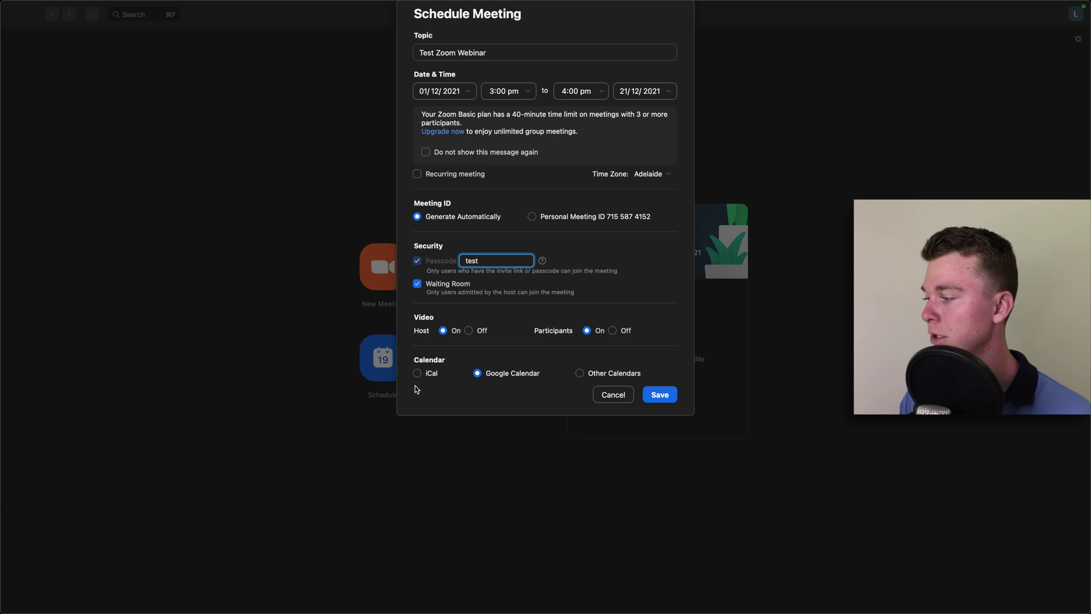
click(581, 373)
click(429, 375)
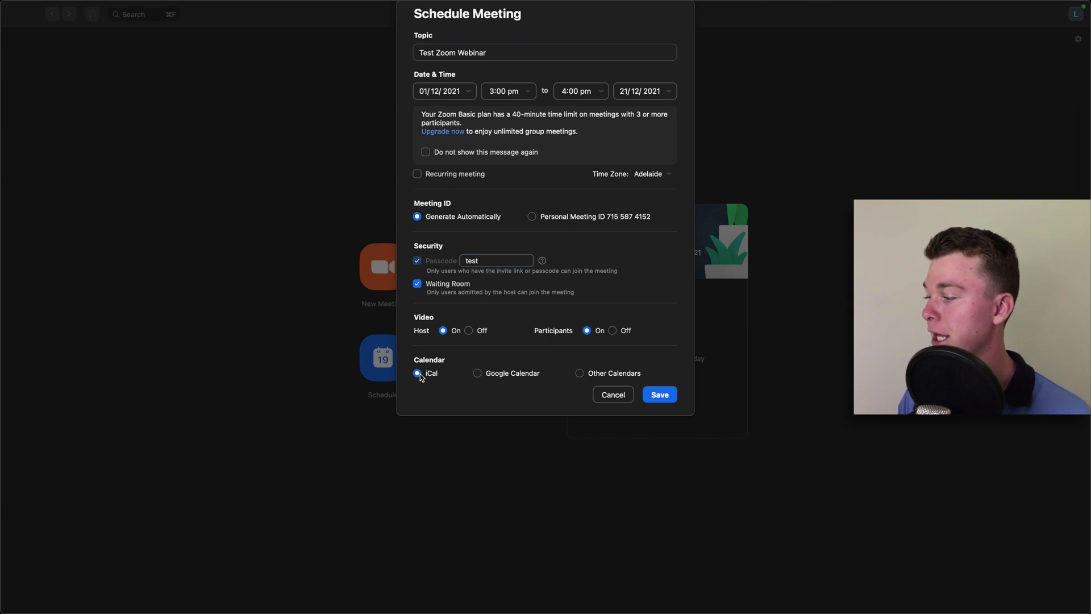
click(477, 373)
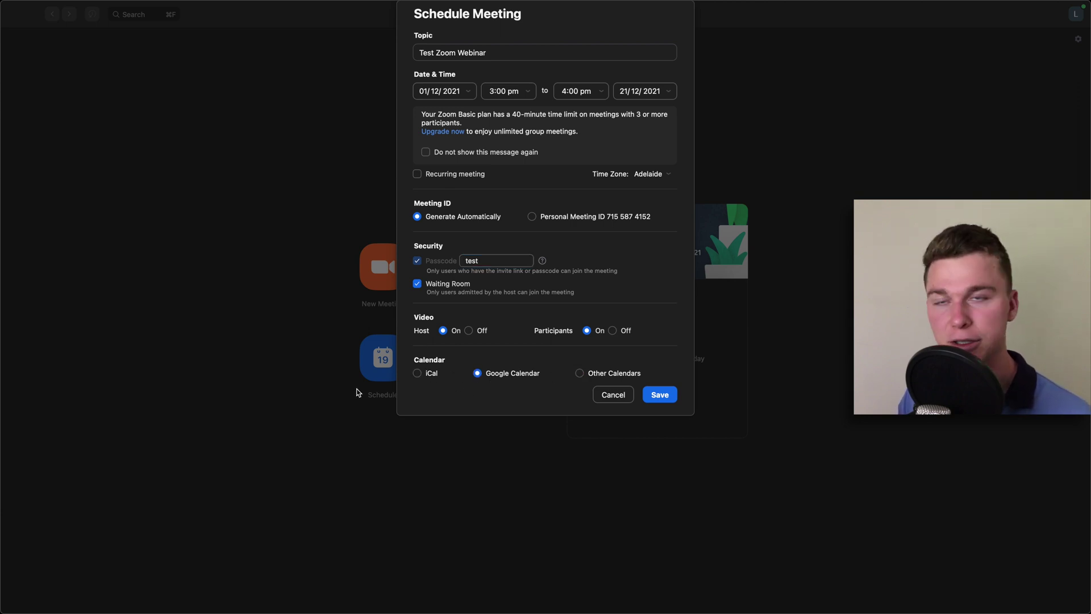
click(417, 374)
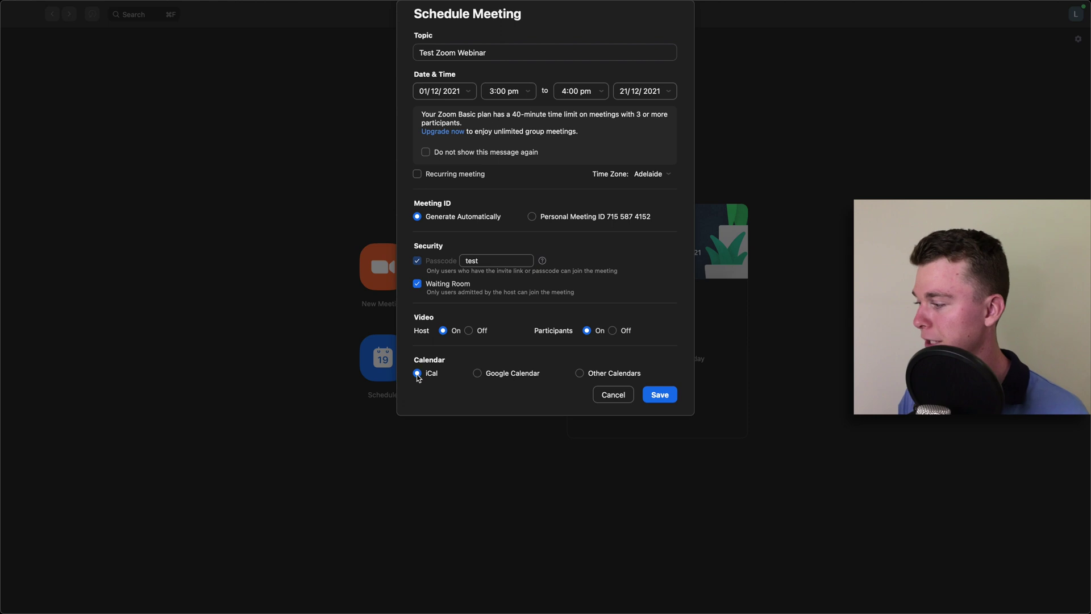
click(478, 375)
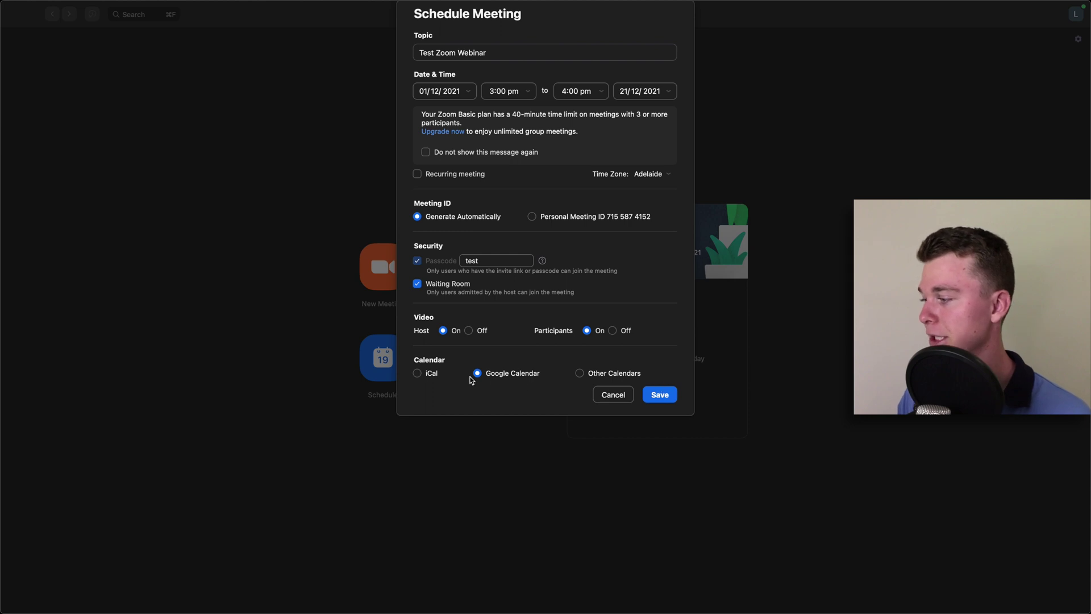
click(661, 396)
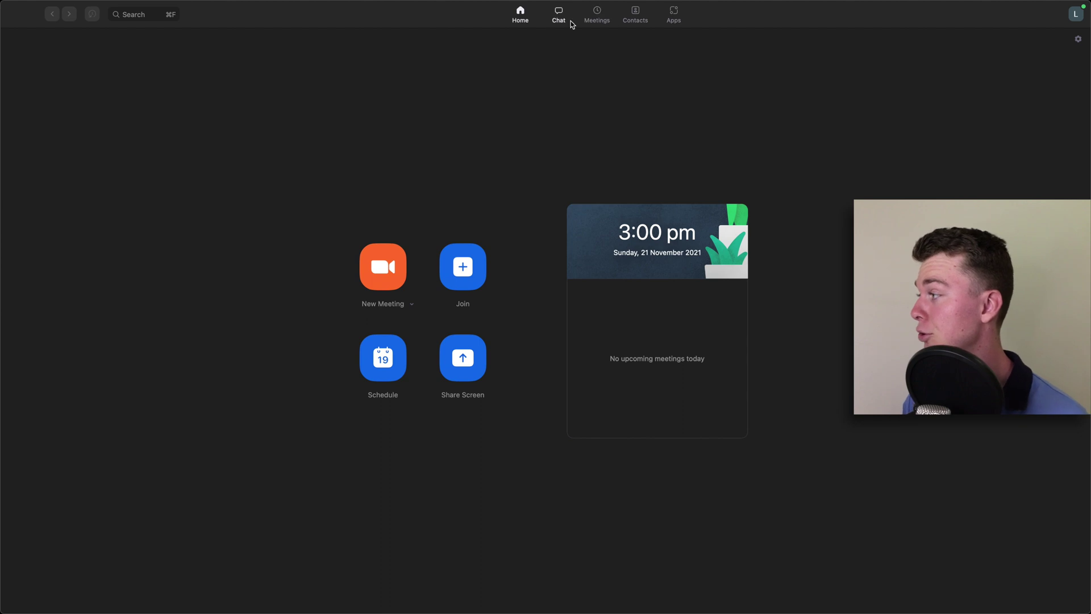
Step: Open Test Zoom Webinar under Meetings and copy its full invitation
click(596, 17)
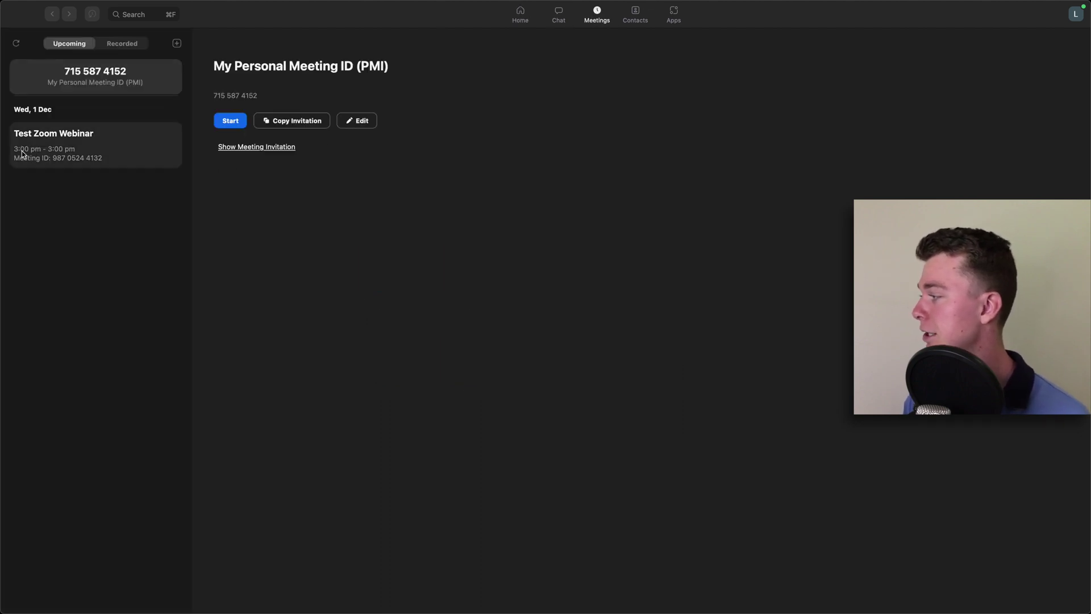
click(78, 162)
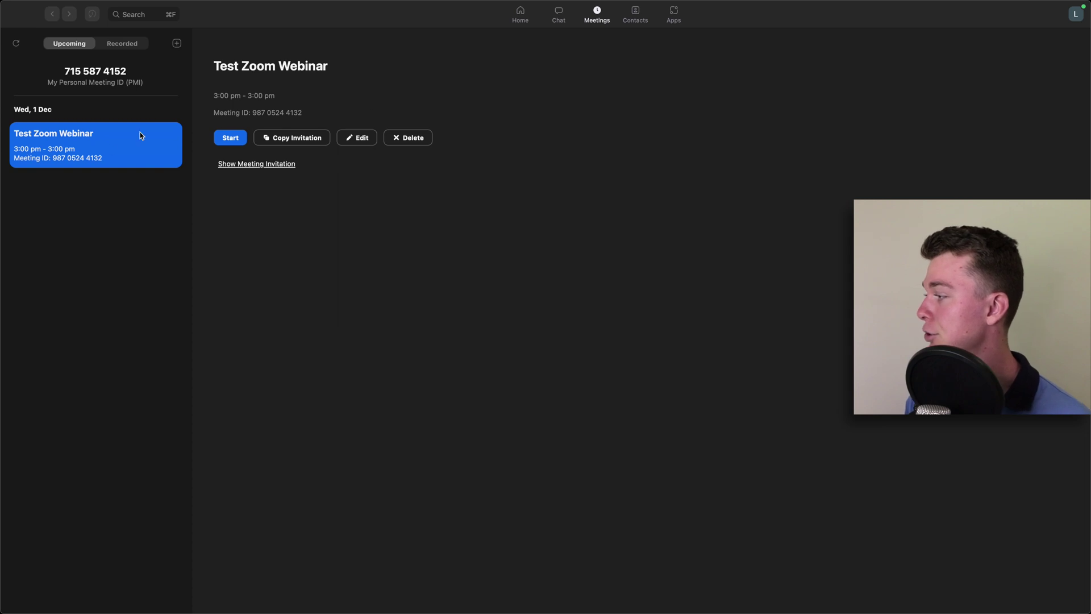
click(237, 166)
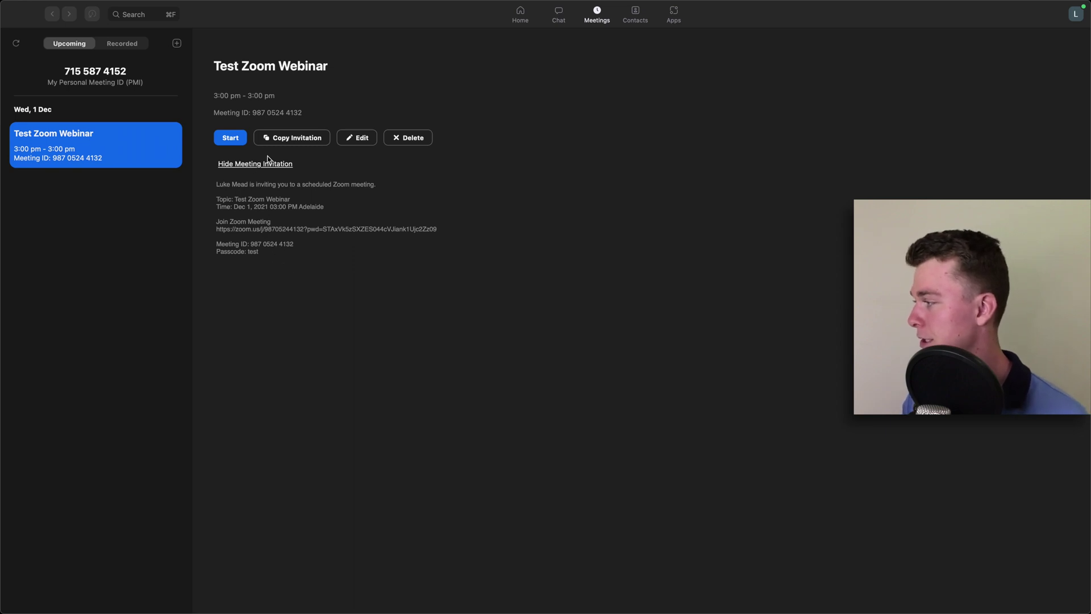
click(283, 141)
Step: Highlight the join link and the passcode in the invitation text
drag(266, 261, 214, 180)
click(384, 222)
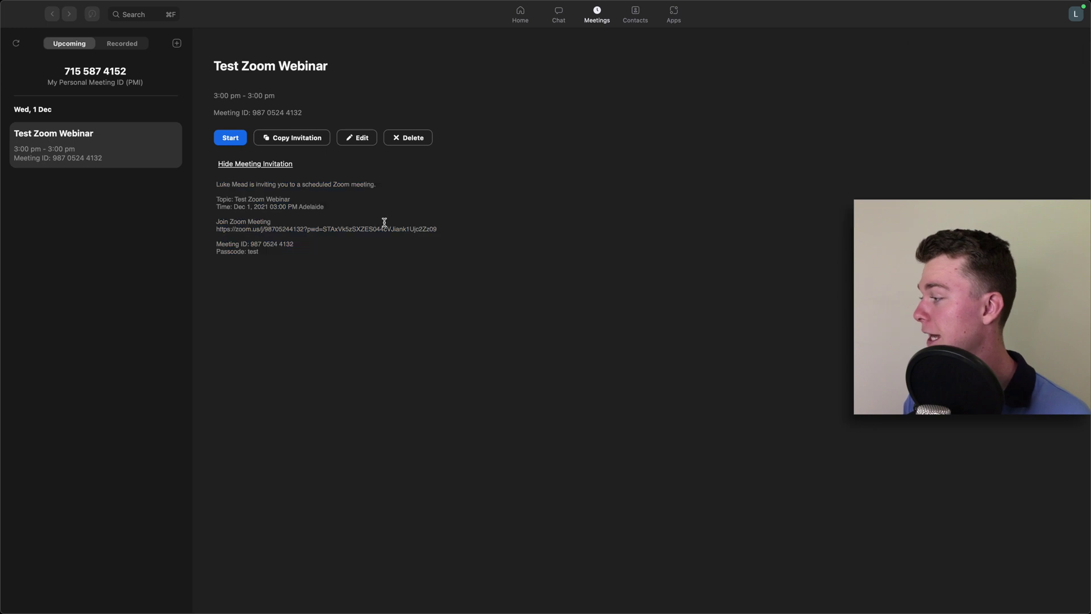
drag(438, 229, 197, 230)
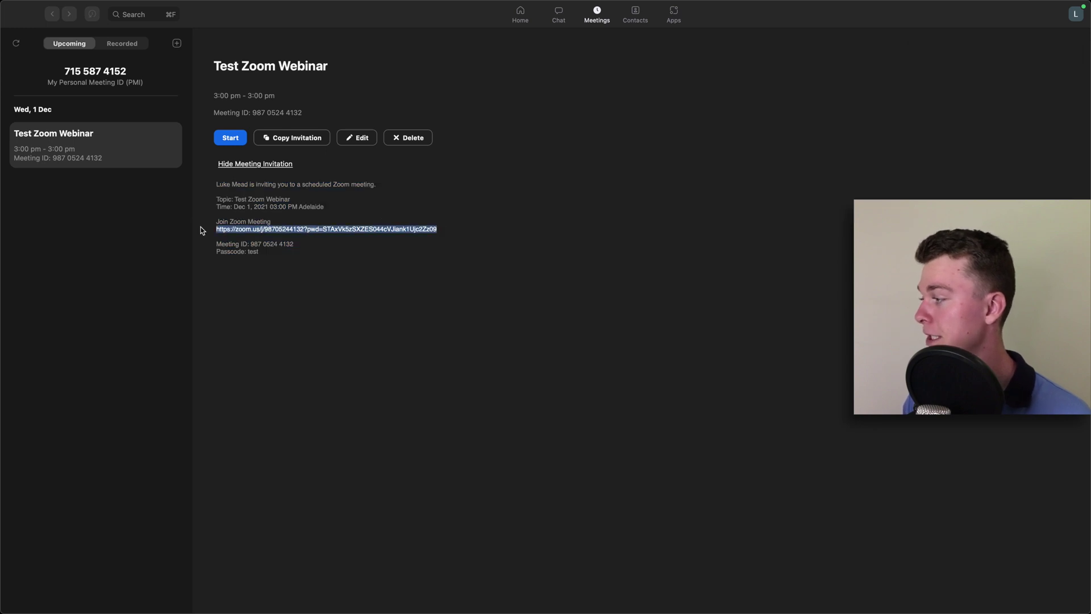
drag(270, 251, 249, 252)
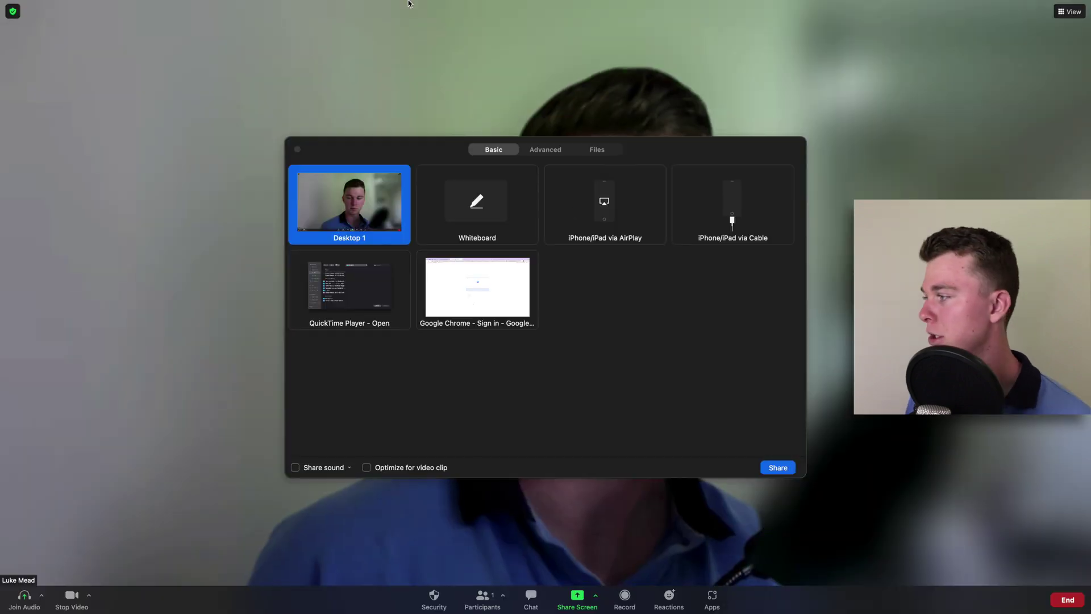
Step: Reopen the share picker and share the Google Chrome window
click(296, 148)
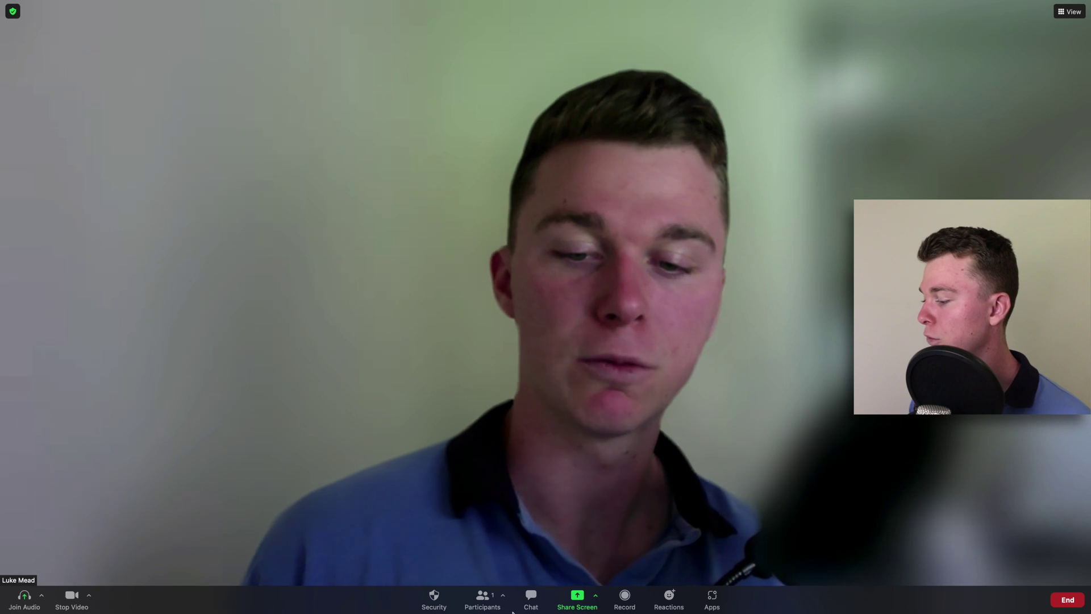
click(585, 605)
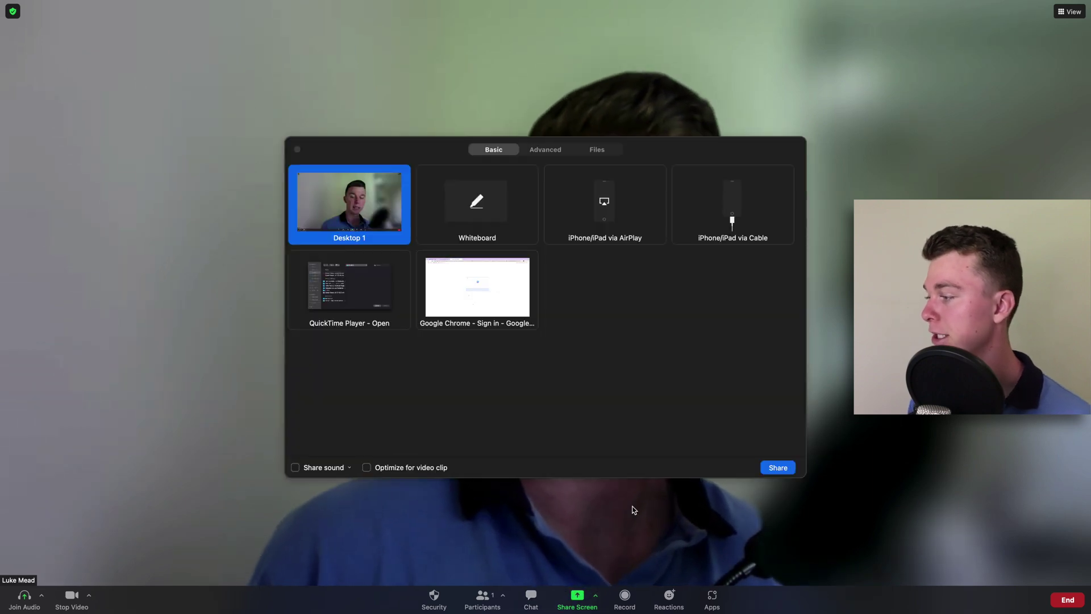
click(463, 304)
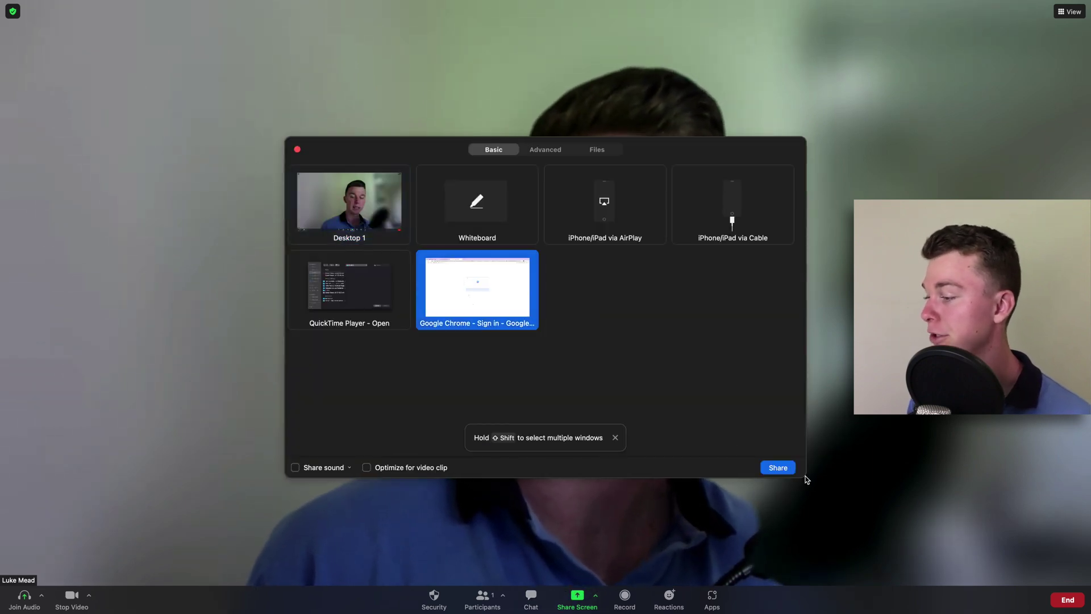
click(777, 467)
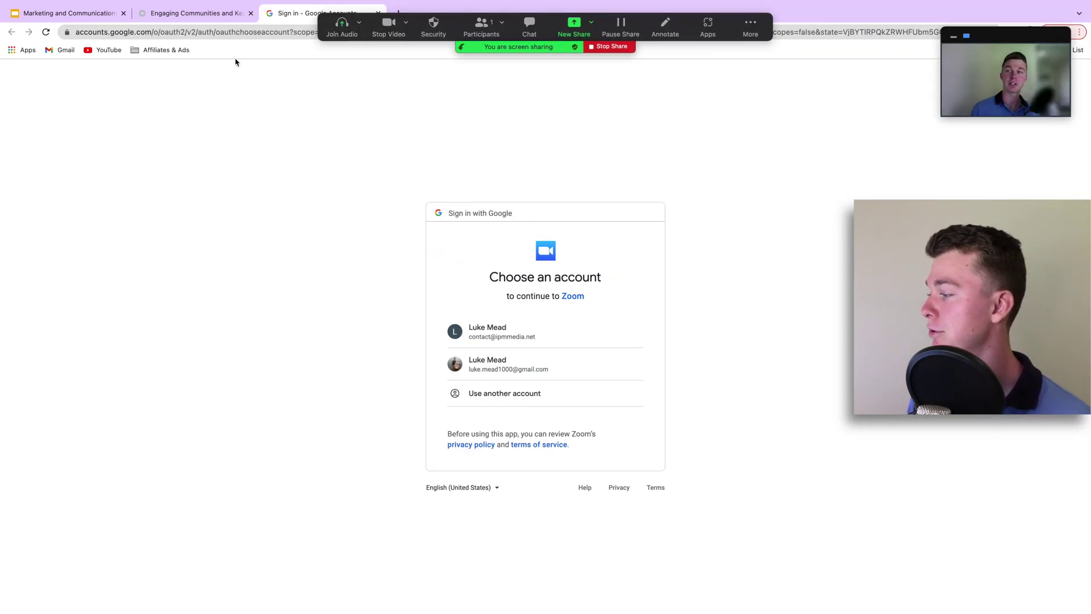
Step: In the Slides tab, select slide 1 and start the full-screen slideshow via View > Present
click(89, 13)
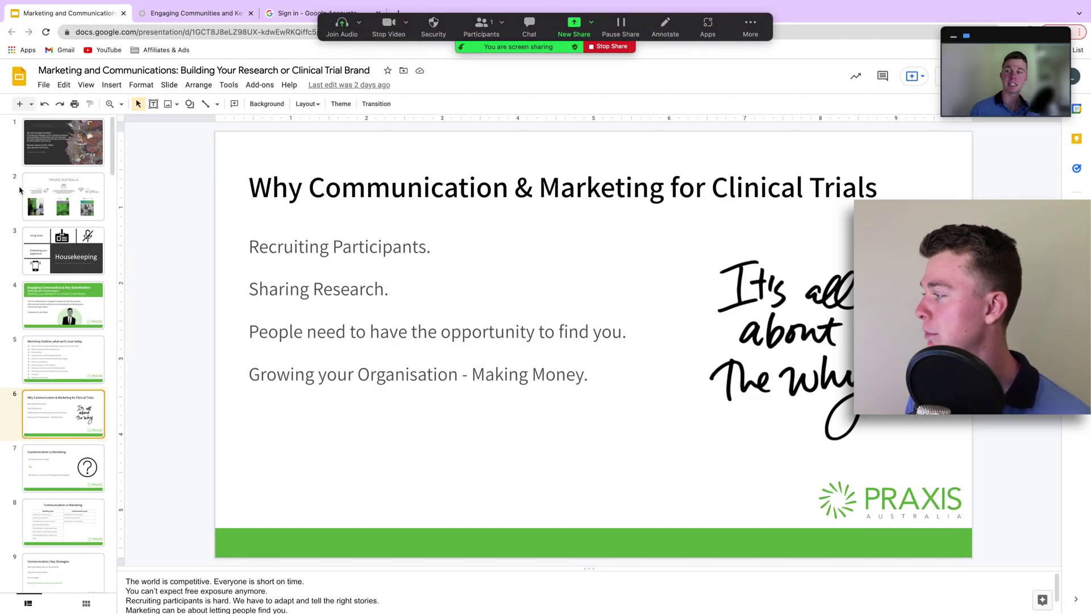
click(89, 156)
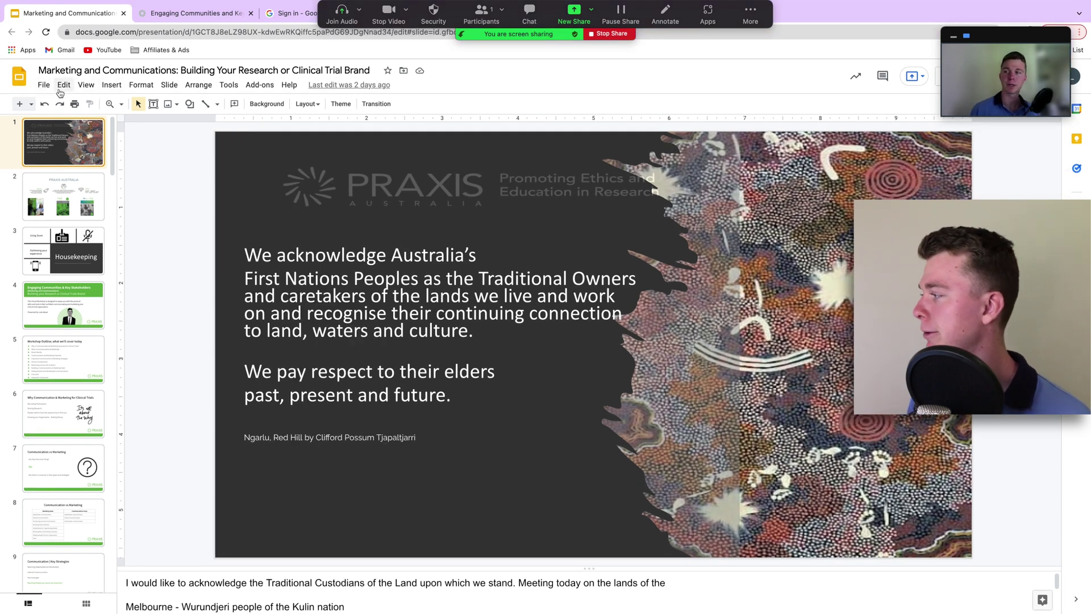
click(80, 86)
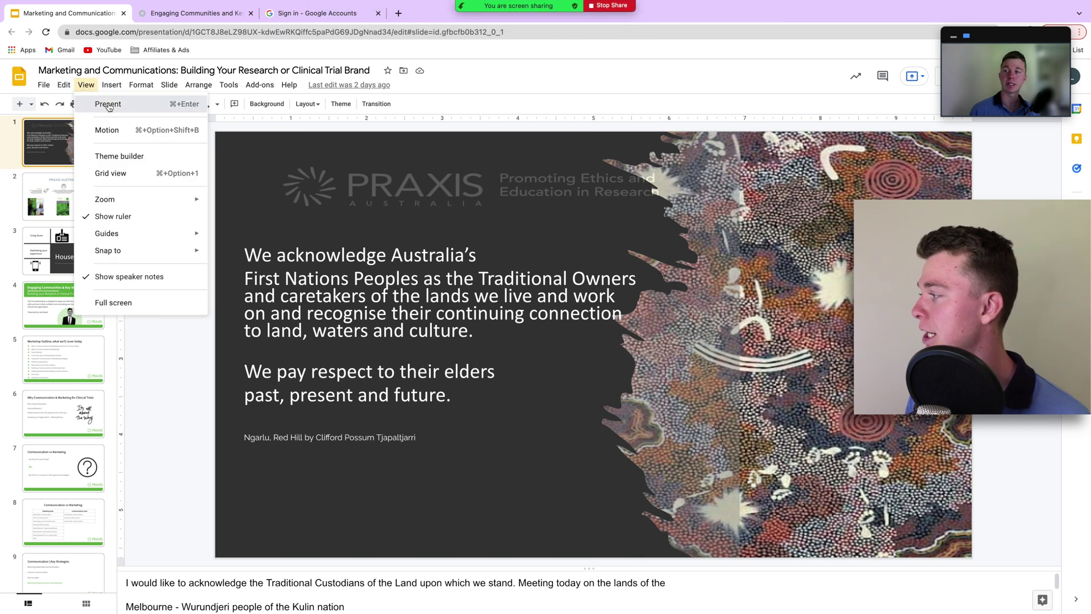
click(105, 103)
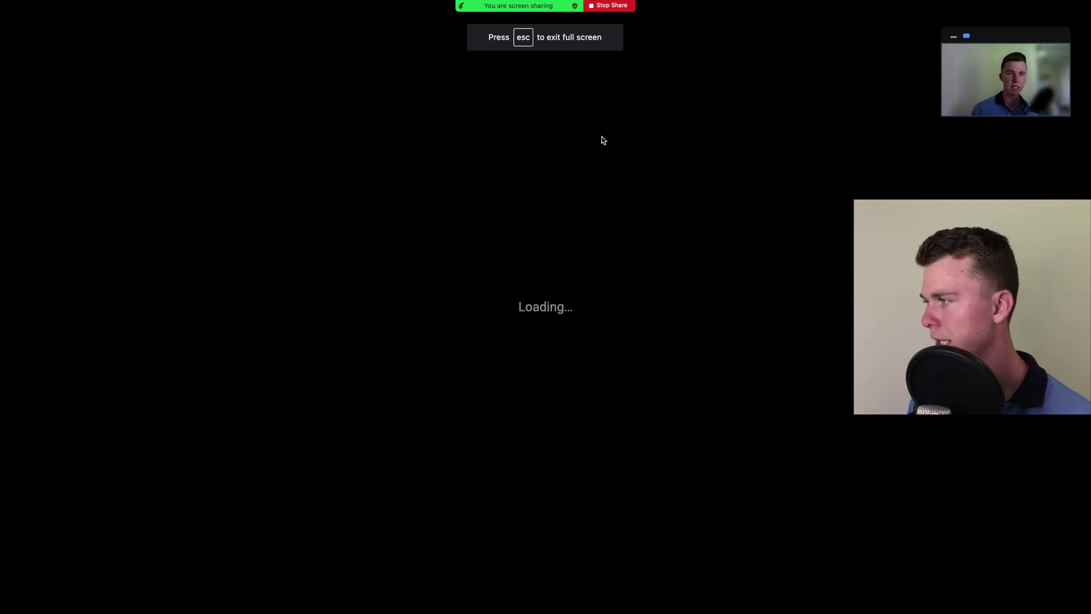